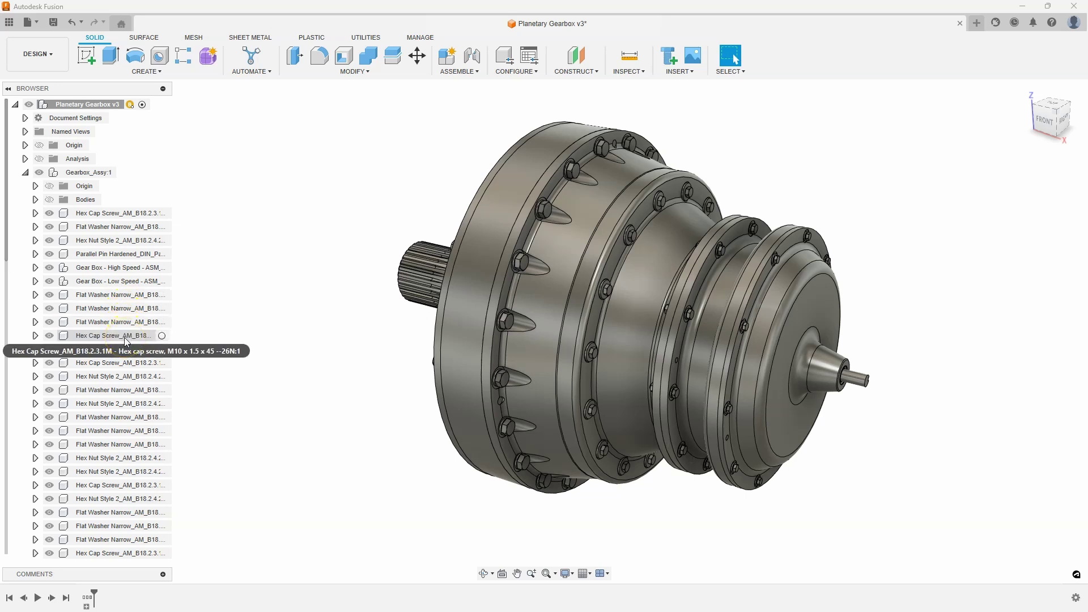
Inspect the Low Speed gearbox parts and briefly toggle the section cutaway on and off.
{"action": "left_click", "coordinate": [35, 281]}
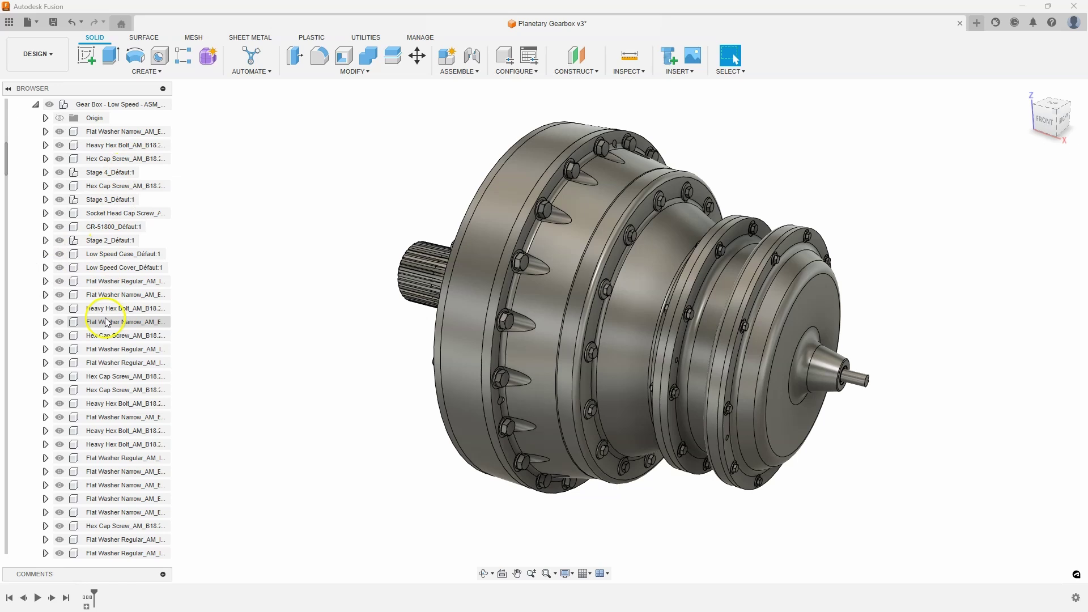
{"action": "left_click", "coordinate": [35, 105]}
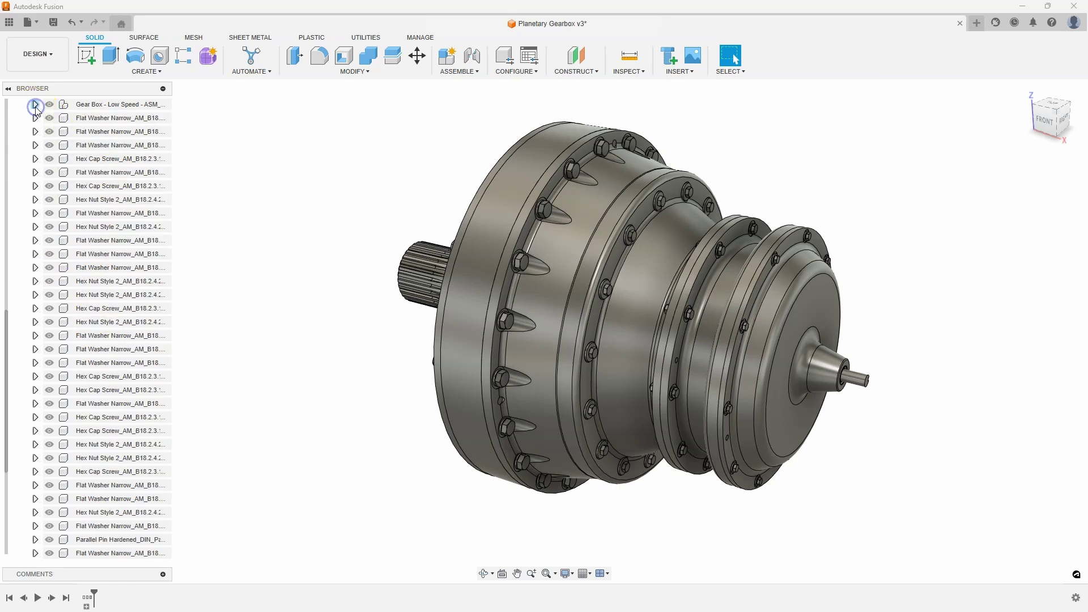
{"action": "scroll", "coordinate": [48, 249], "scroll_direction": "up", "scroll_amount": 5}
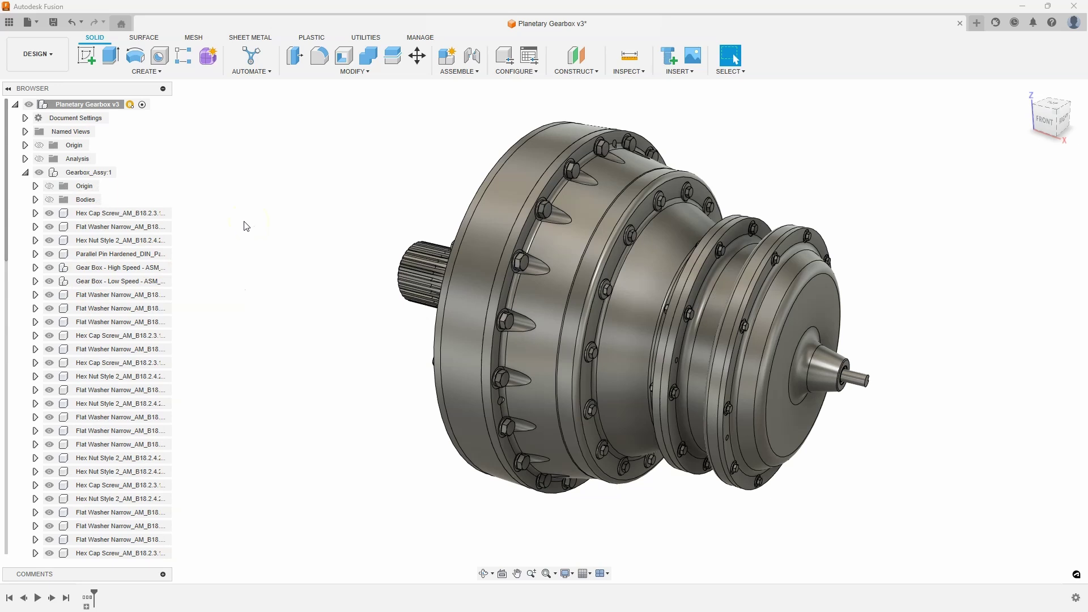
{"action": "left_click", "coordinate": [39, 159]}
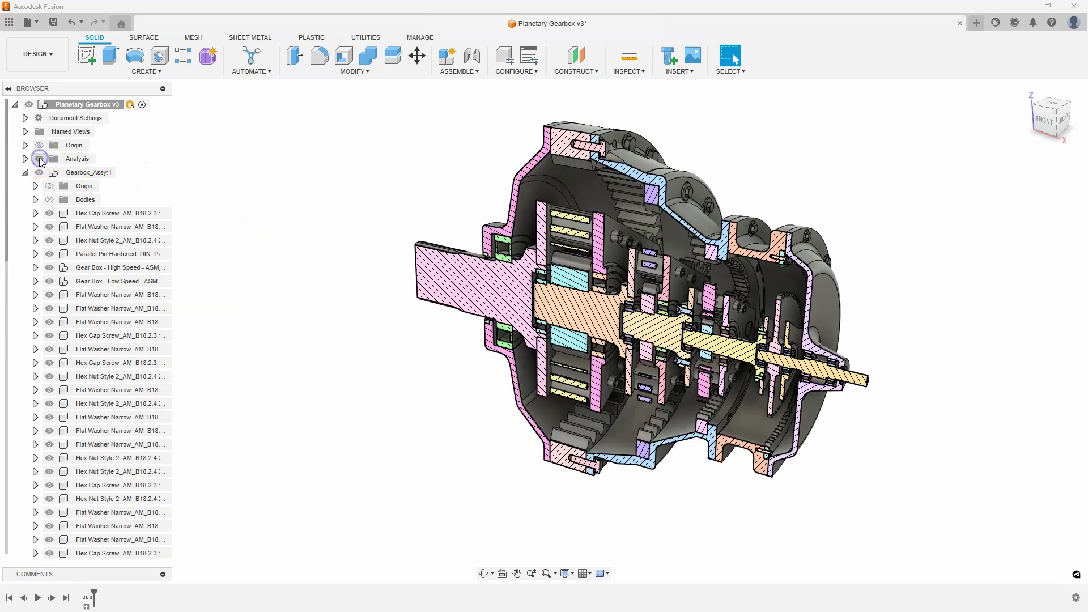
{"action": "scroll", "coordinate": [607, 218], "scroll_direction": "up", "scroll_amount": 5}
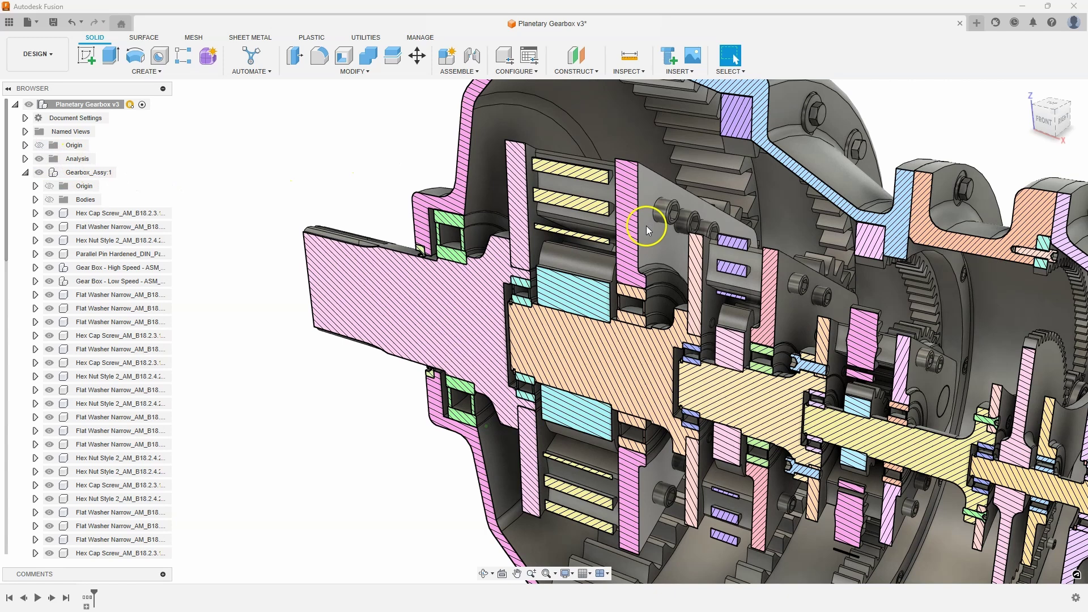
{"action": "scroll", "coordinate": [646, 226], "scroll_direction": "up", "scroll_amount": 1}
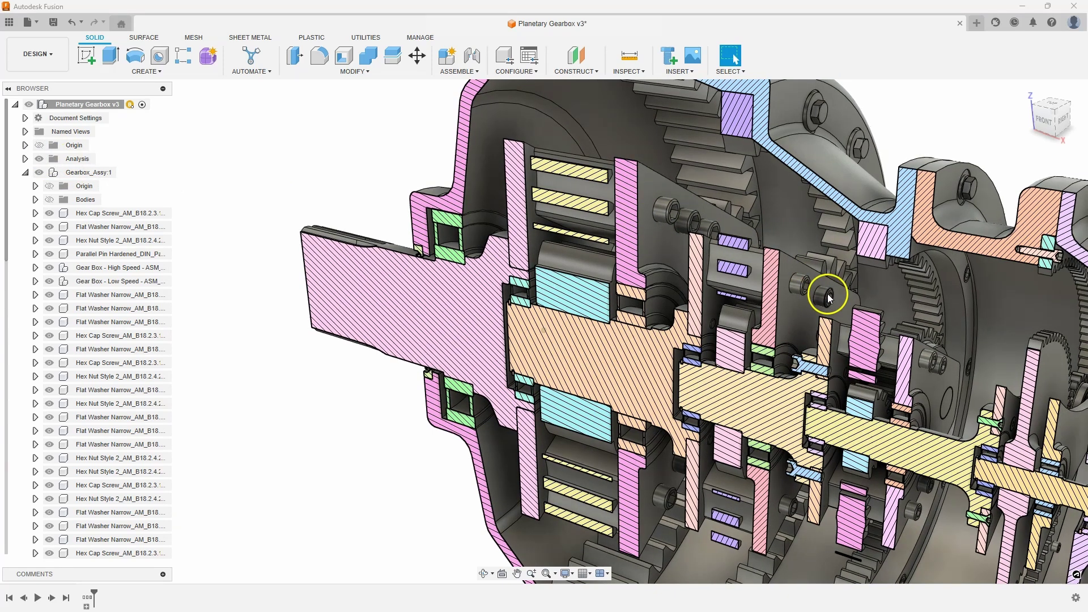
{"action": "scroll", "coordinate": [827, 295], "scroll_direction": "down", "scroll_amount": 8}
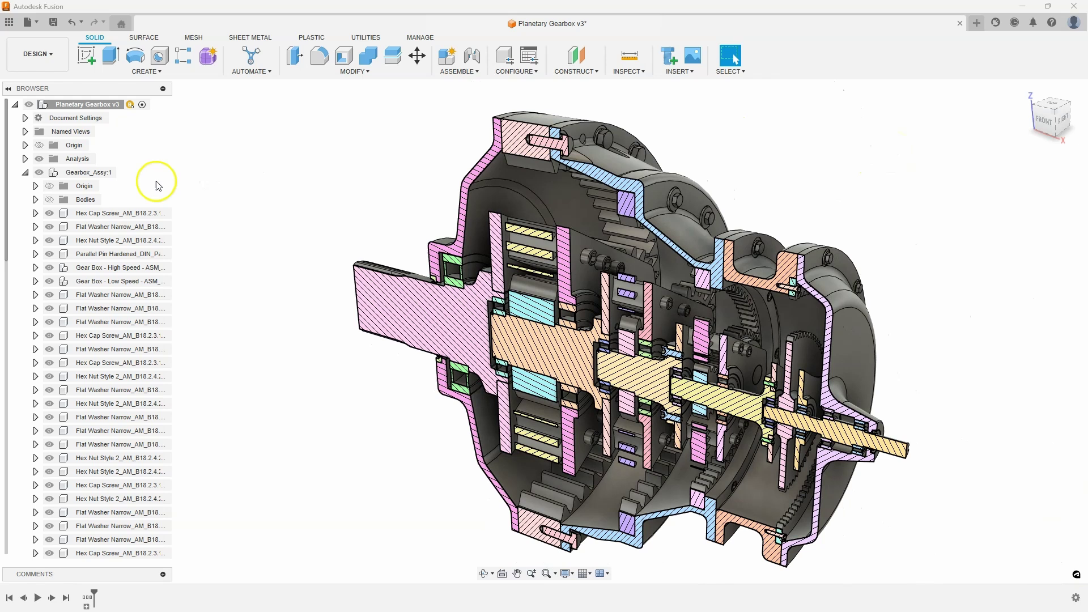
{"action": "left_click", "coordinate": [39, 159]}
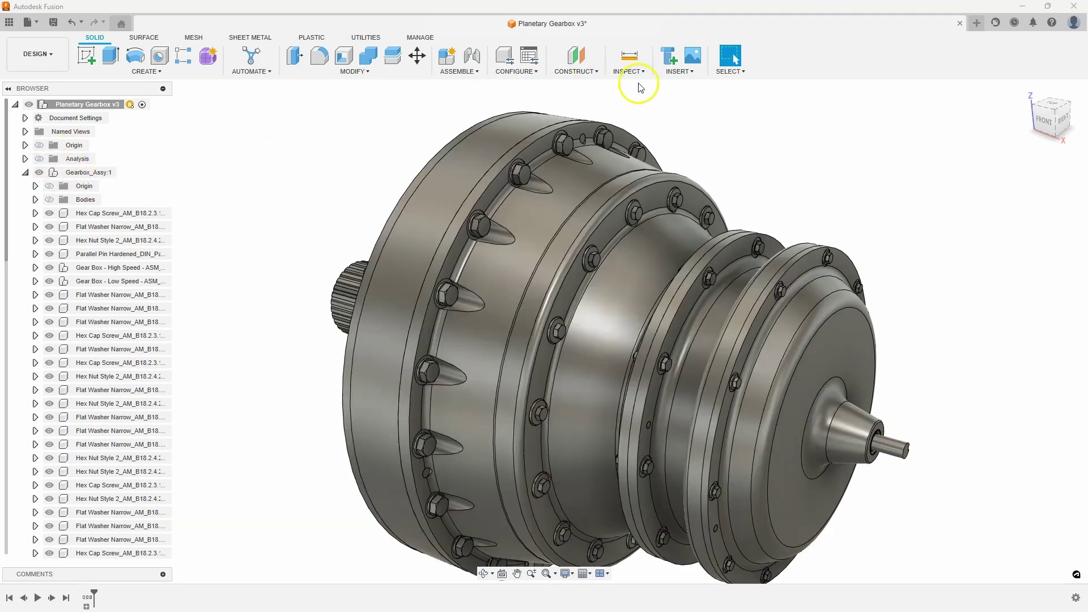
Start Select By Size and widen the size range to 0–191.077 mm, capturing 445 bodies.
{"action": "left_click", "coordinate": [743, 72]}
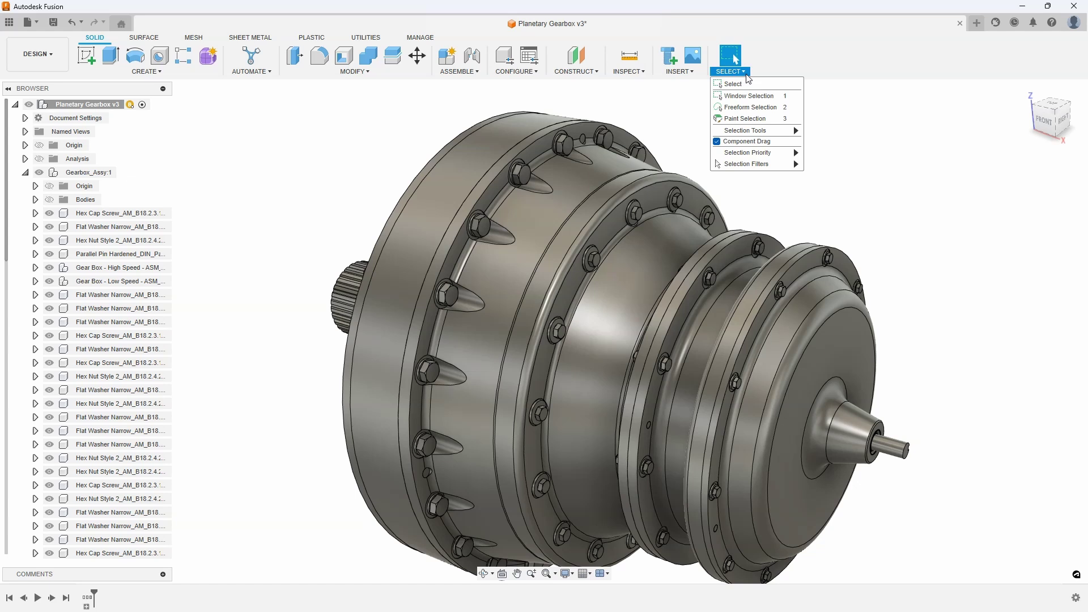
{"action": "left_click", "coordinate": [796, 132]}
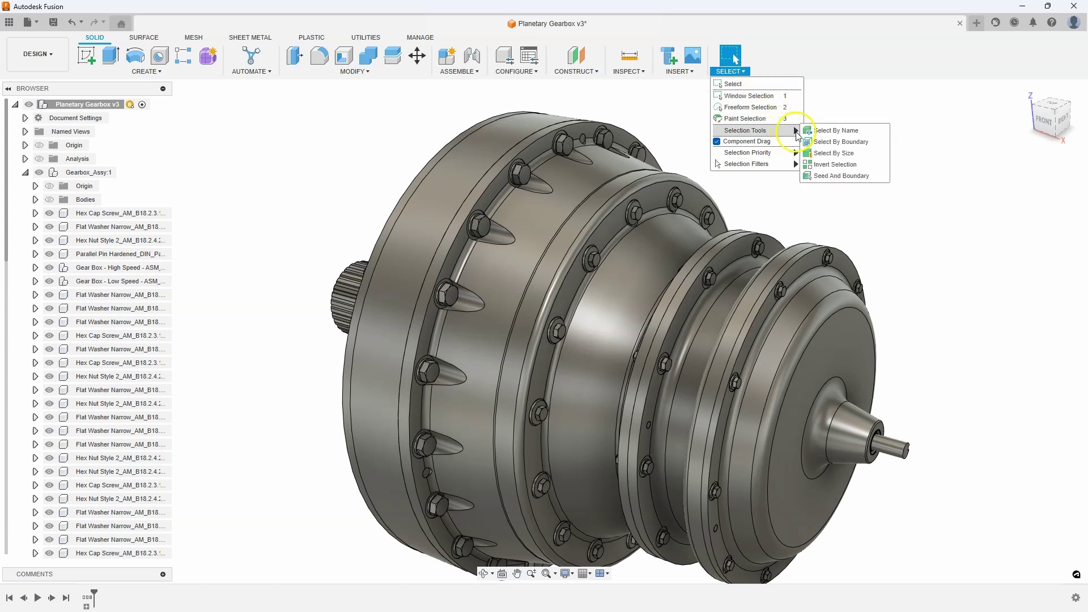
{"action": "left_click", "coordinate": [867, 161]}
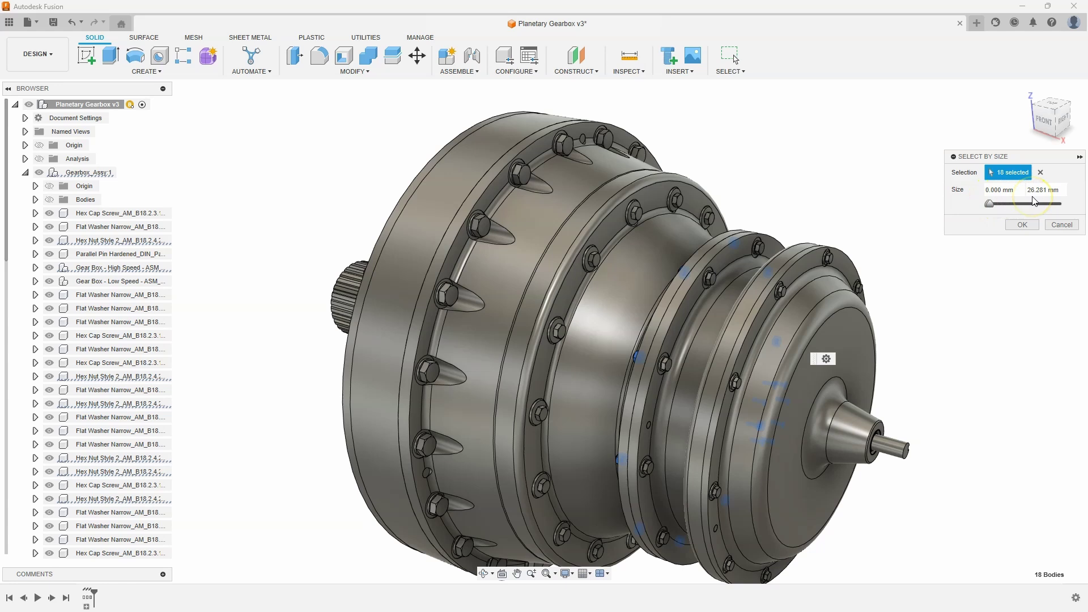
{"action": "middle_click_drag", "start_coordinate": [808, 221], "coordinate": [842, 165], "text": "shift"}
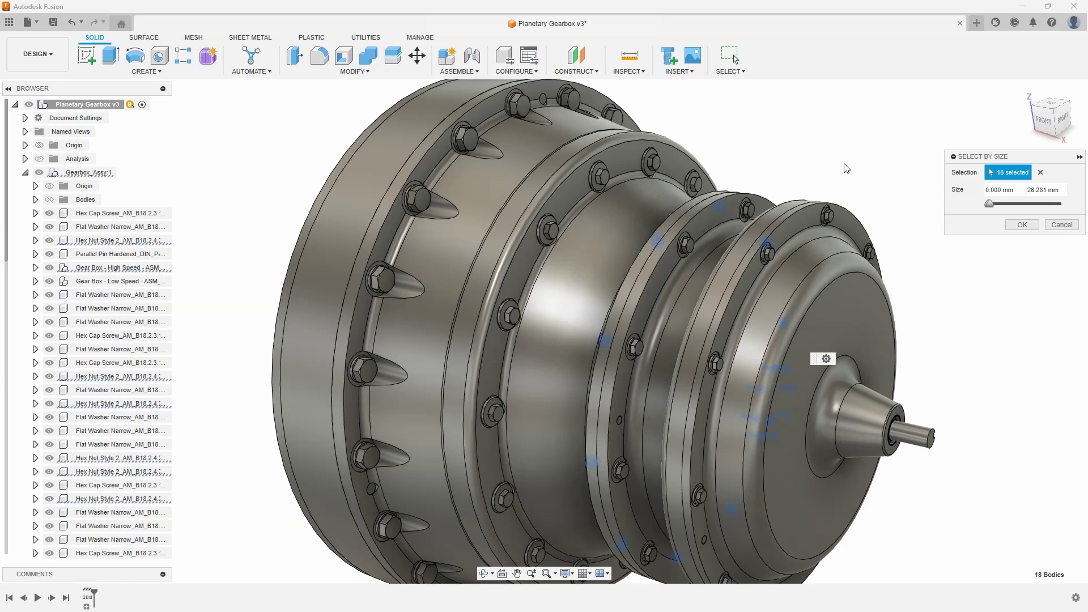
{"action": "middle_click_drag", "start_coordinate": [846, 168], "coordinate": [666, 199], "text": "shift"}
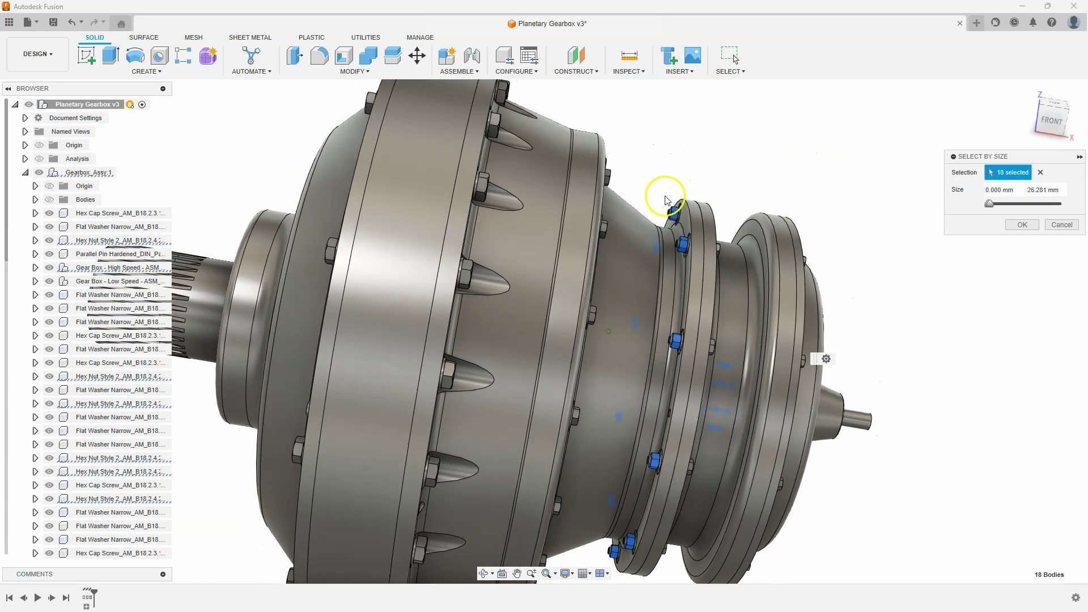
{"action": "middle_click_drag", "start_coordinate": [791, 153], "coordinate": [964, 227], "text": "shift"}
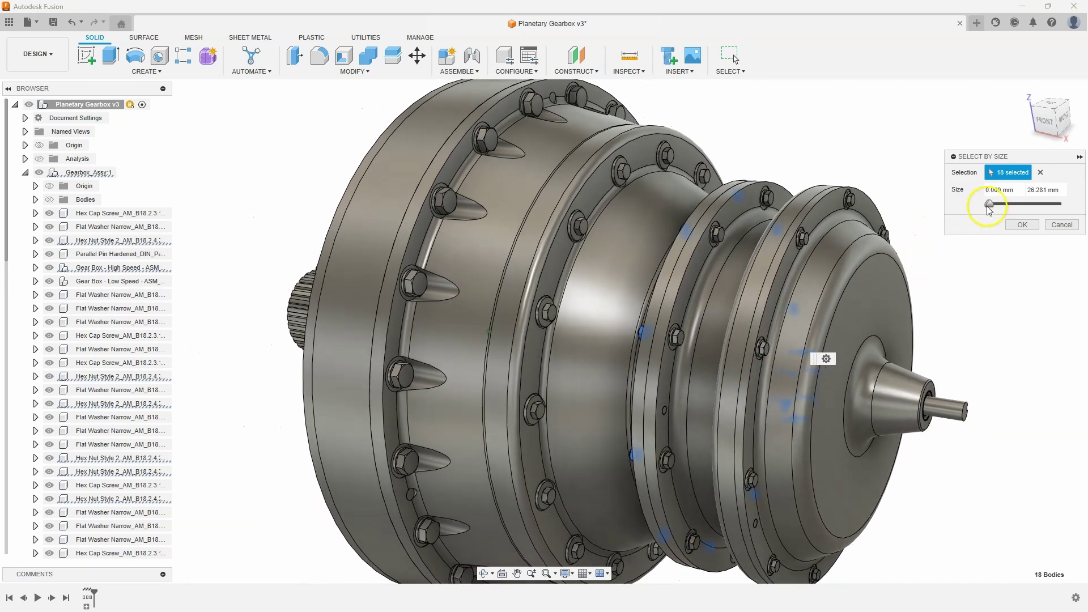
{"action": "left_click_drag", "start_coordinate": [992, 209], "coordinate": [1004, 209]}
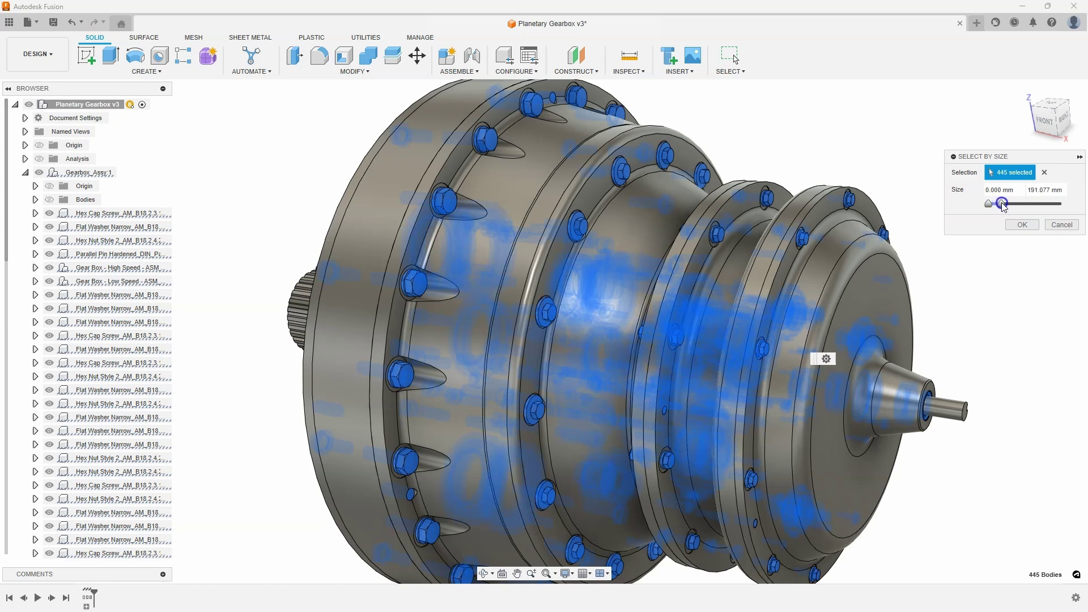
Cap the size selection at 60 mm and remove the 248 selected fastener bodies.
{"action": "left_click", "coordinate": [1031, 190]}
{"action": "type", "text": "60"}
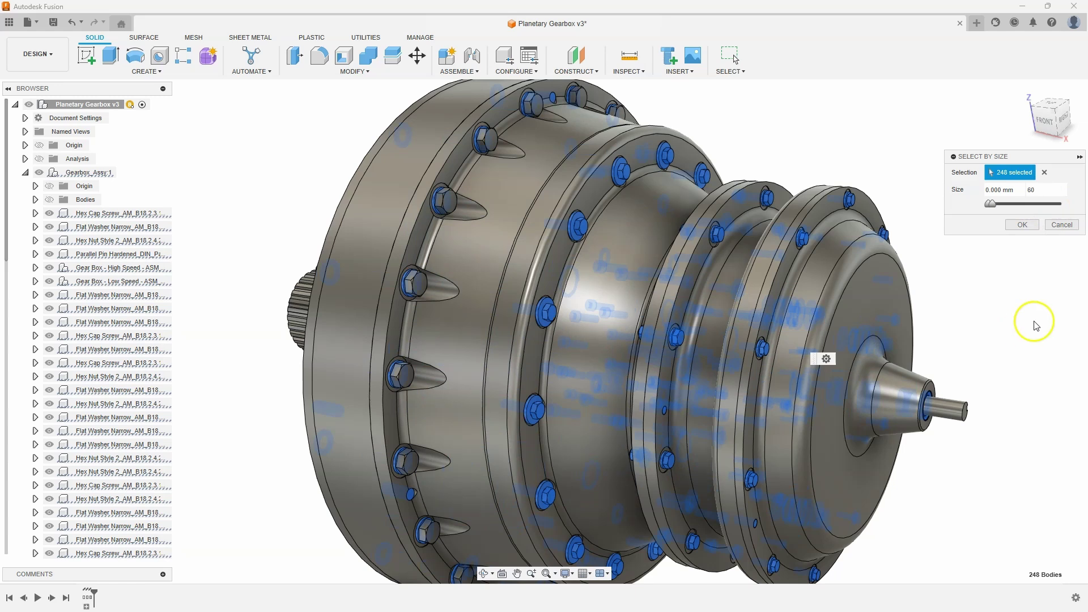
{"action": "left_click", "coordinate": [1021, 225]}
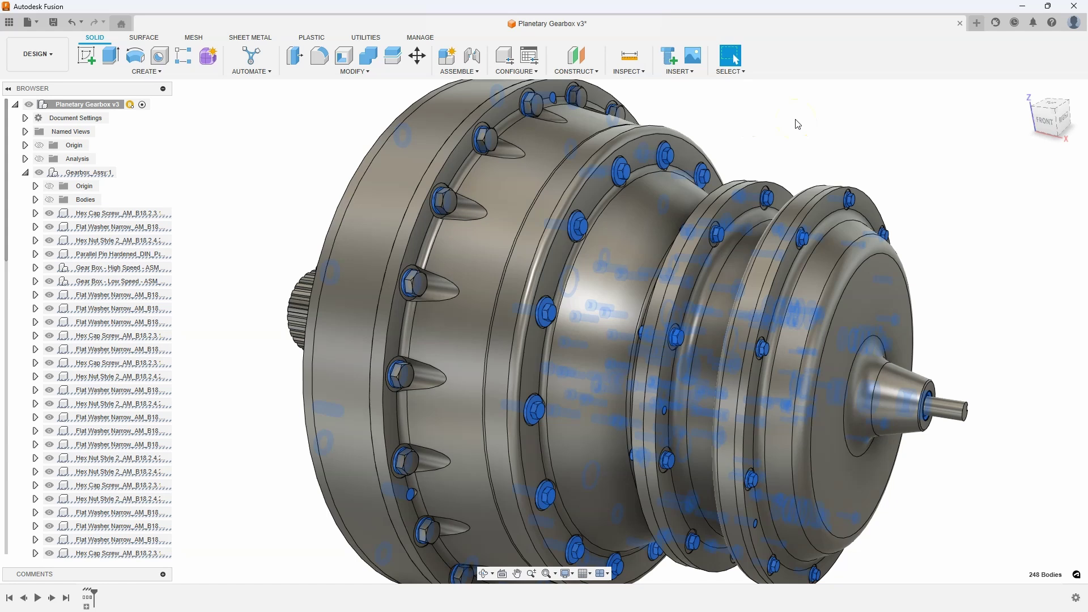
{"action": "right_click", "coordinate": [625, 172]}
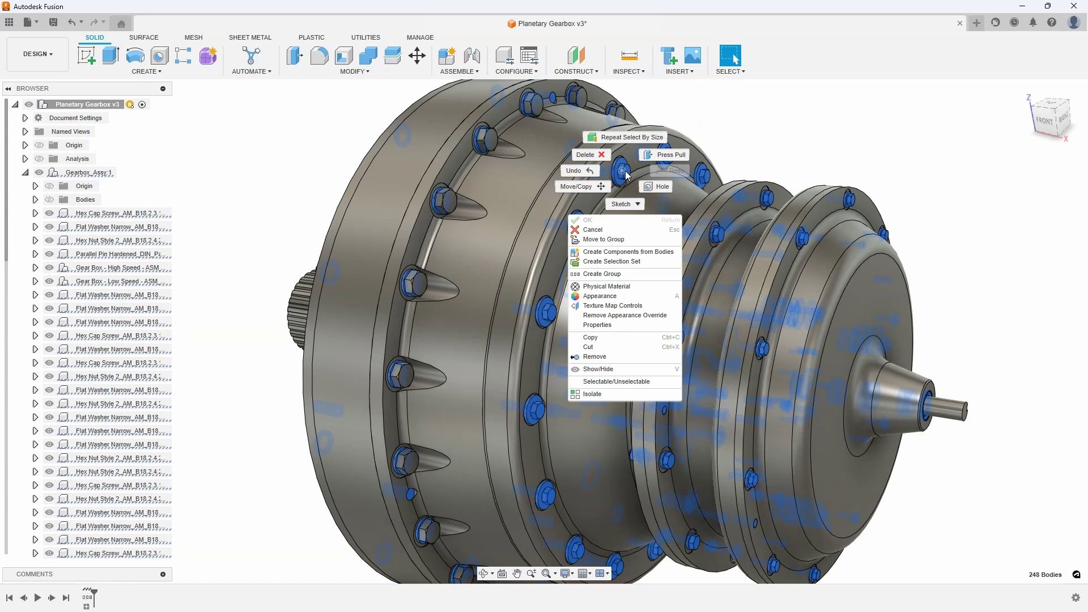
{"action": "left_click", "coordinate": [619, 358]}
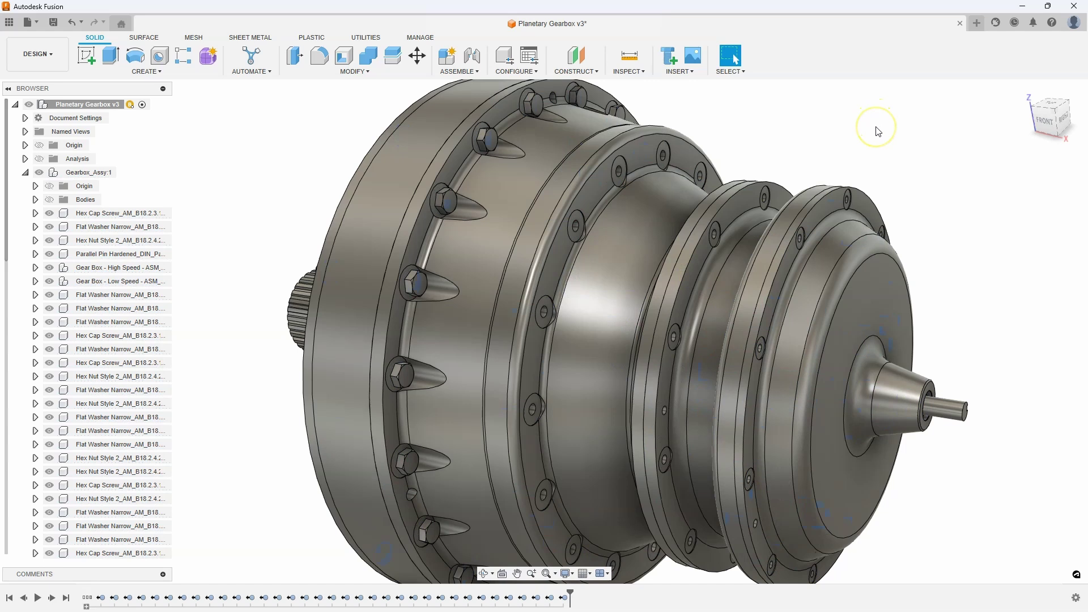
{"action": "left_click", "coordinate": [40, 177]}
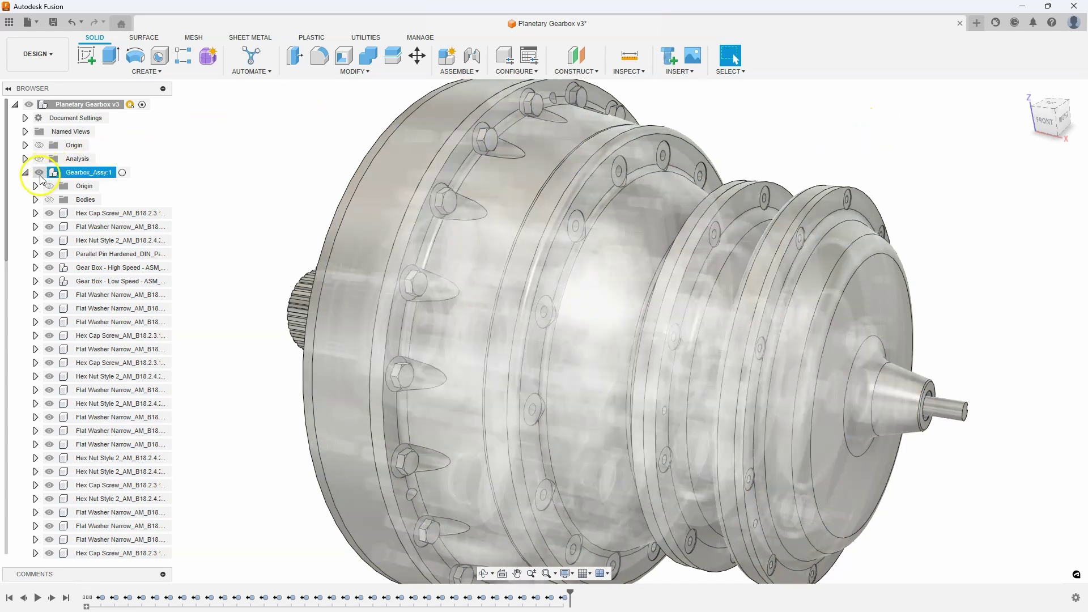
{"action": "left_click", "coordinate": [39, 159]}
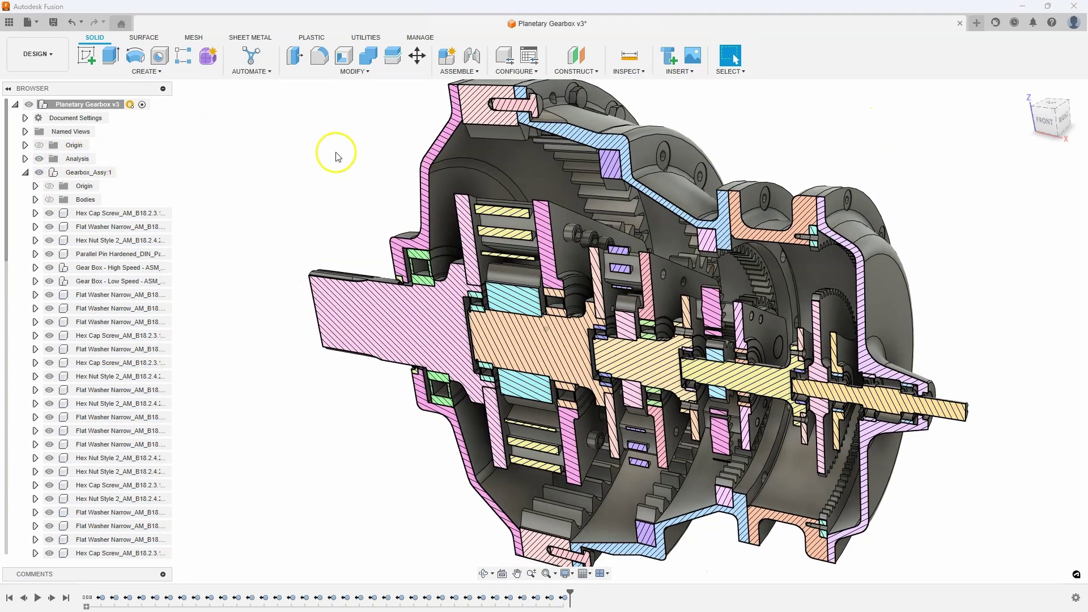
{"action": "scroll", "coordinate": [757, 267], "scroll_direction": "up", "scroll_amount": 2}
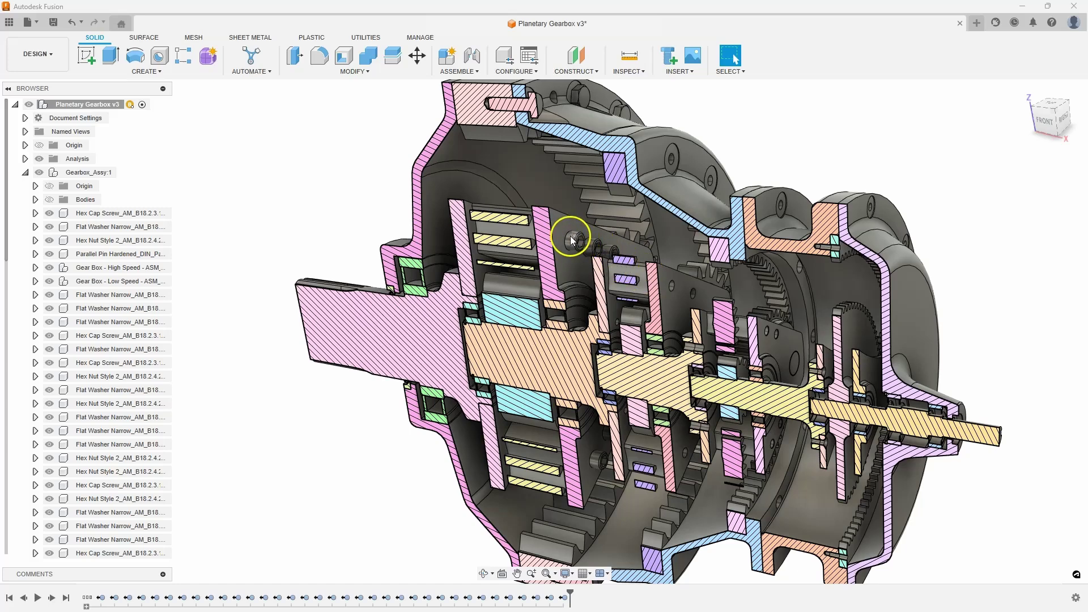
{"action": "scroll", "coordinate": [759, 127], "scroll_direction": "down", "scroll_amount": 3}
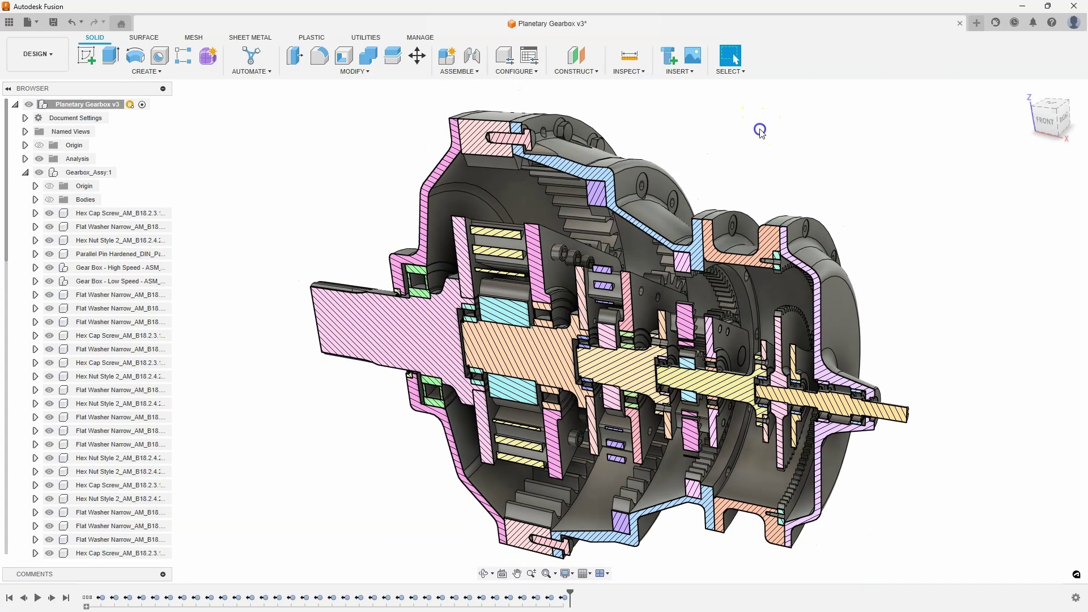
{"action": "scroll", "coordinate": [762, 133], "scroll_direction": "up", "scroll_amount": 5}
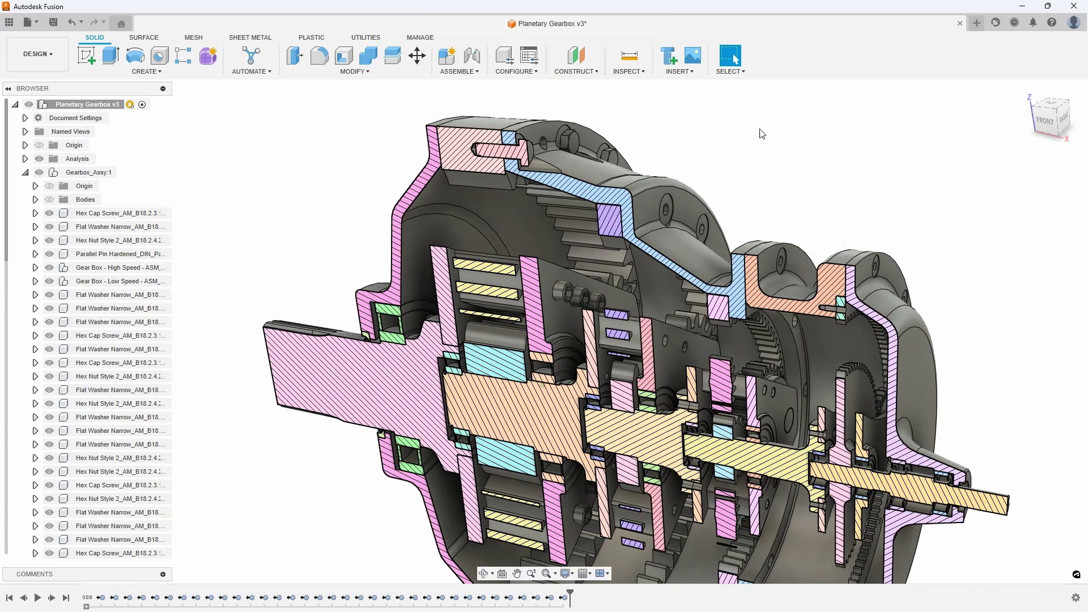
{"action": "scroll", "coordinate": [568, 379], "scroll_direction": "up", "scroll_amount": 1}
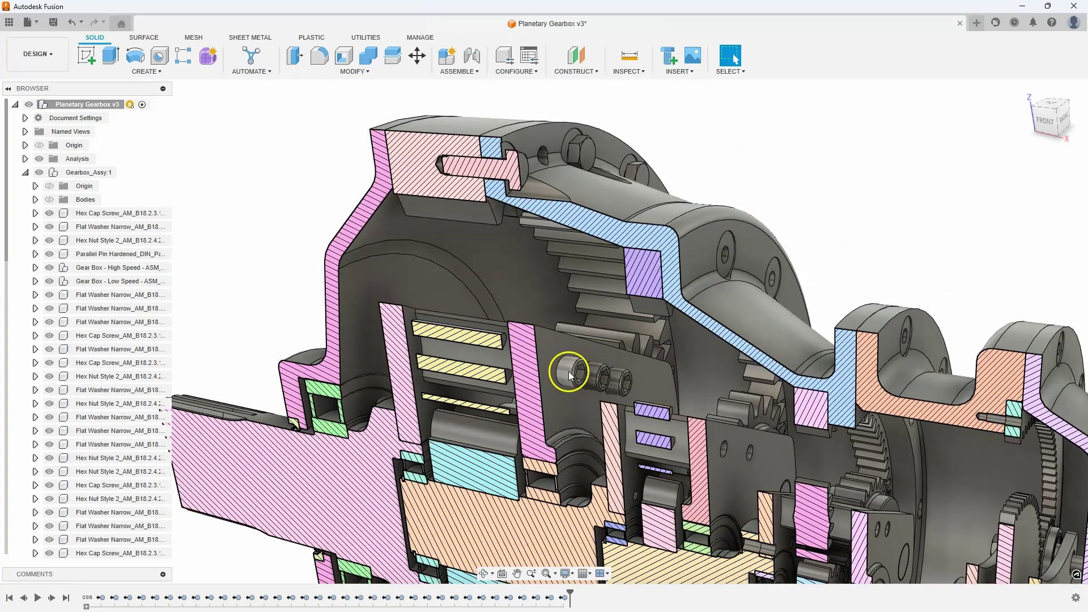
{"action": "left_click", "coordinate": [568, 371]}
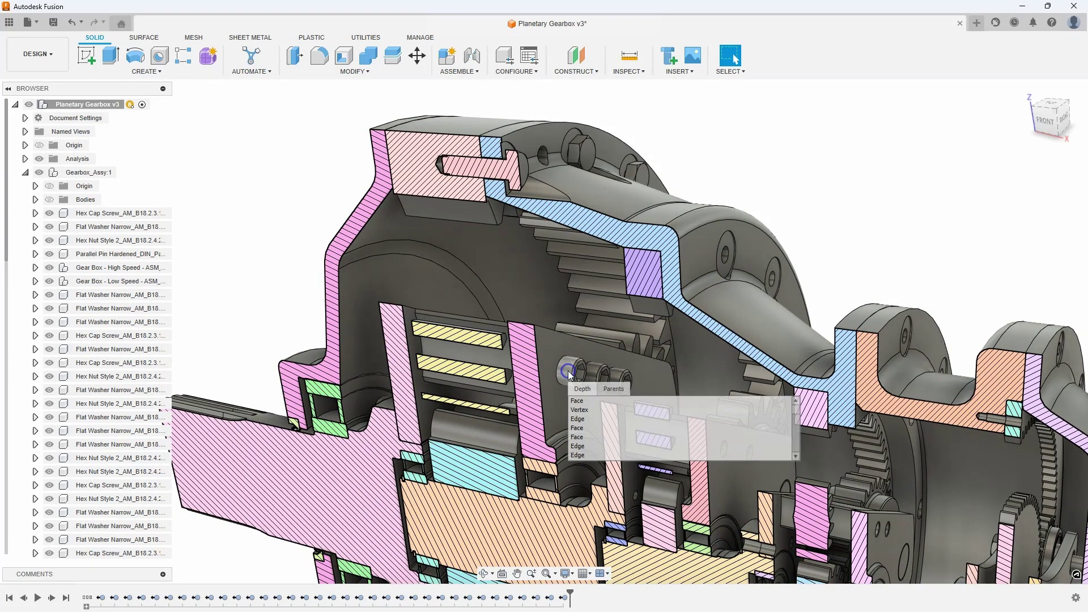
{"action": "left_click", "coordinate": [609, 390]}
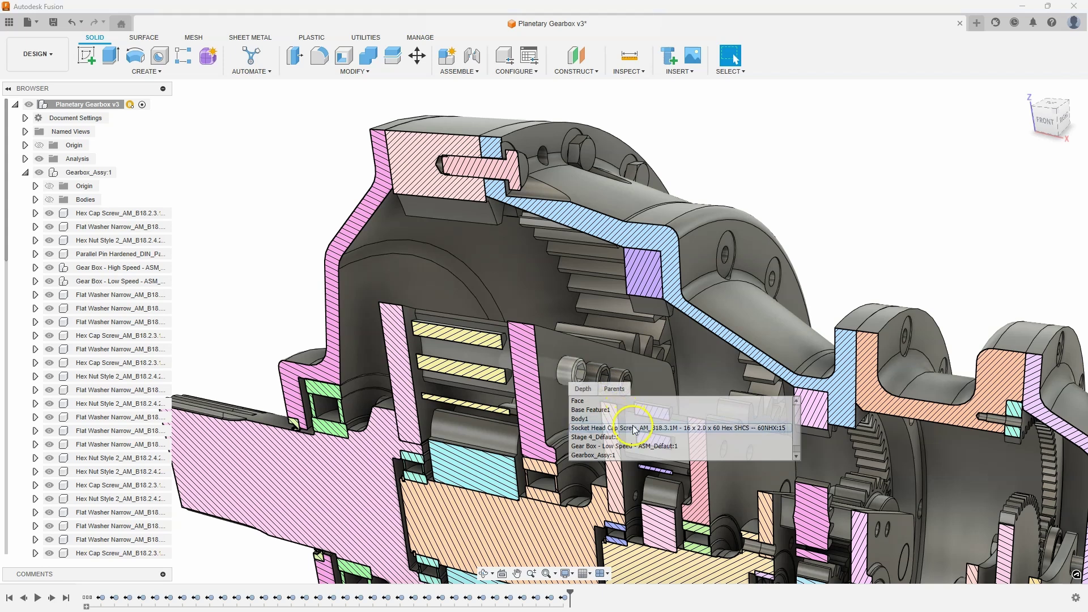
{"action": "left_click", "coordinate": [717, 429]}
{"action": "left_click", "coordinate": [816, 126]}
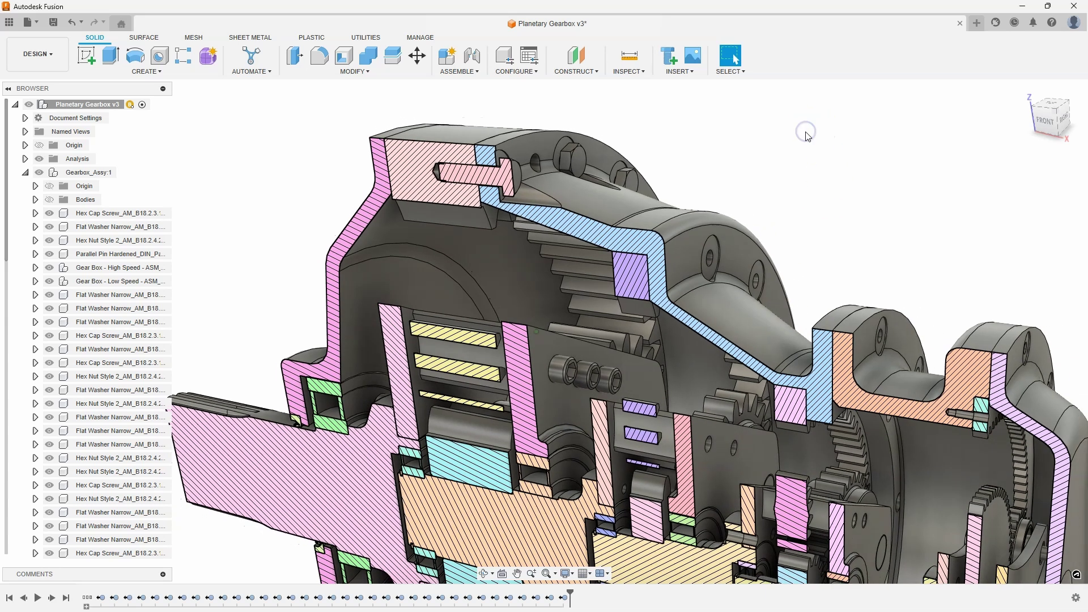
Select the 169 components whose names contain 'Hex' using Select By Name.
{"action": "left_click", "coordinate": [734, 70]}
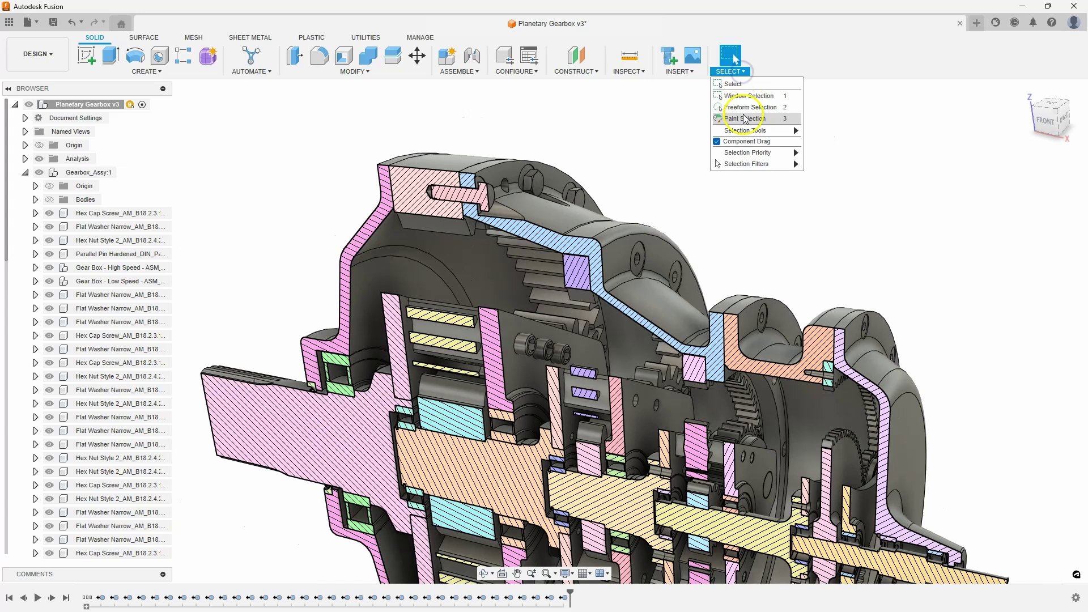
{"action": "mouse_move", "coordinate": [749, 136]}
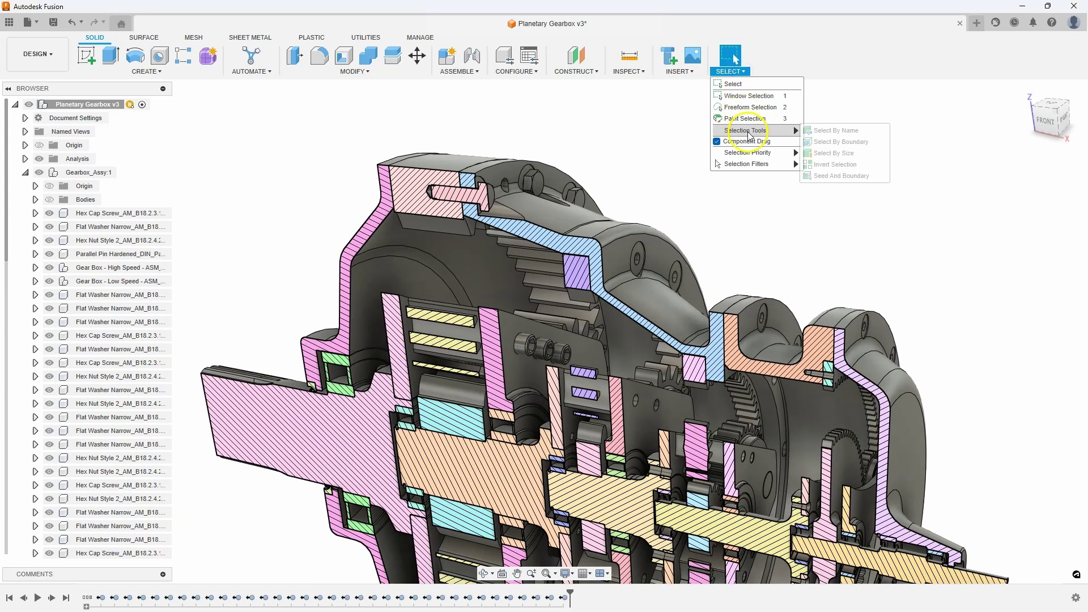
{"action": "left_click", "coordinate": [872, 135]}
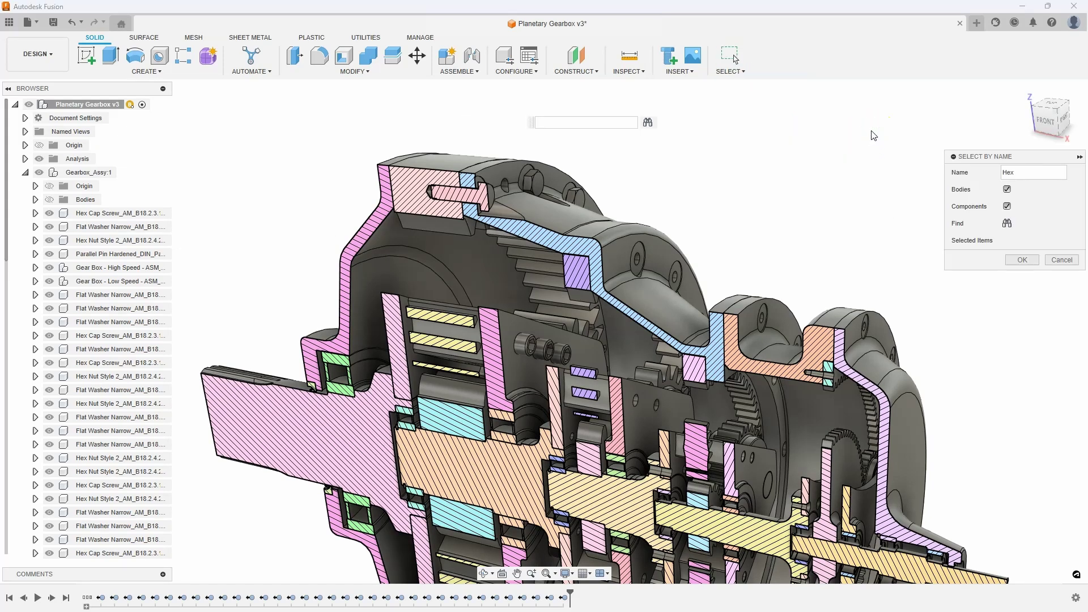
{"action": "double_click", "coordinate": [1000, 172]}
{"action": "left_click", "coordinate": [1008, 225]}
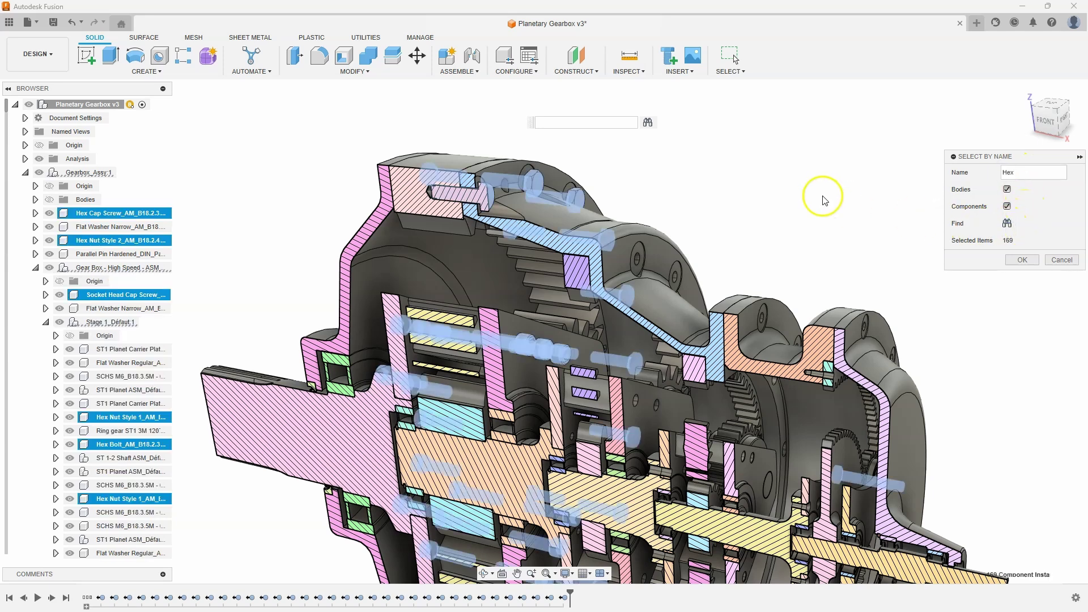
{"action": "middle_click_drag", "start_coordinate": [820, 194], "coordinate": [804, 195], "text": "shift"}
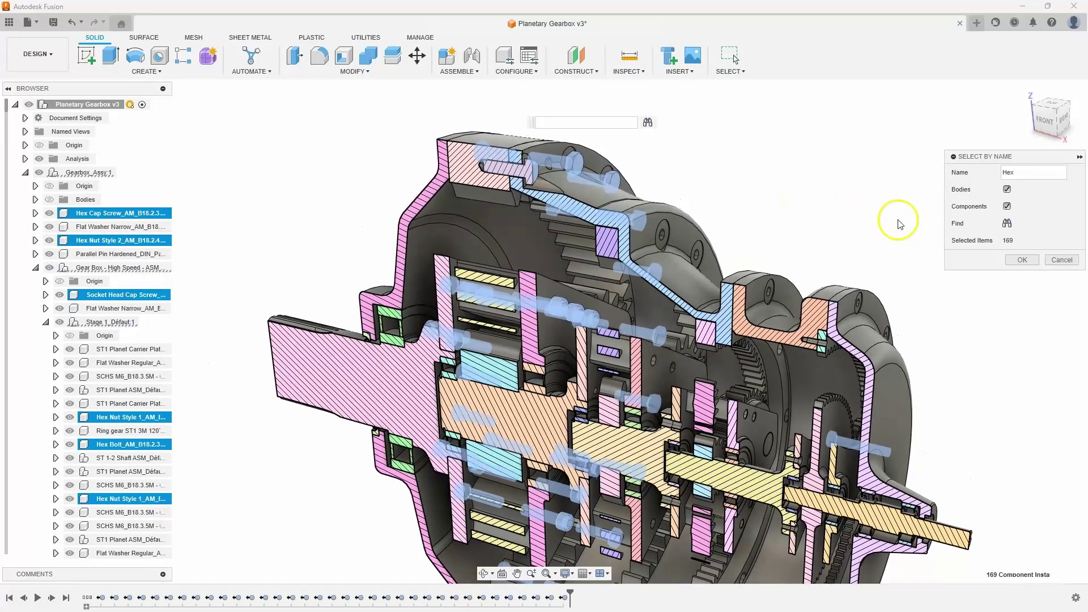
{"action": "left_click", "coordinate": [1014, 262]}
Remove the selected Hex screws and nuts from the assembly.
{"action": "right_click", "coordinate": [575, 164]}
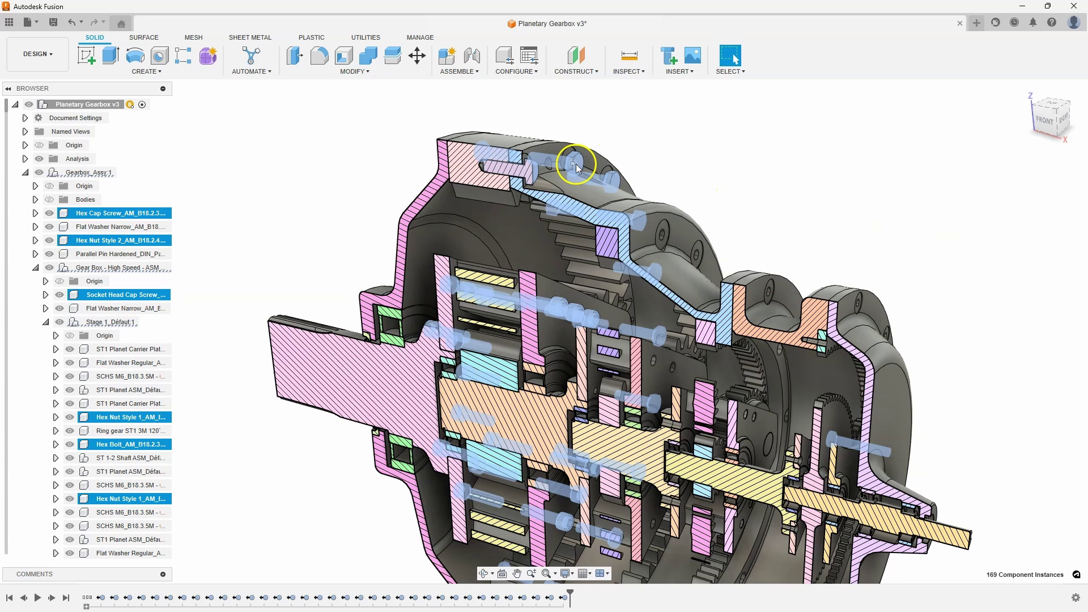
{"action": "left_click", "coordinate": [567, 290]}
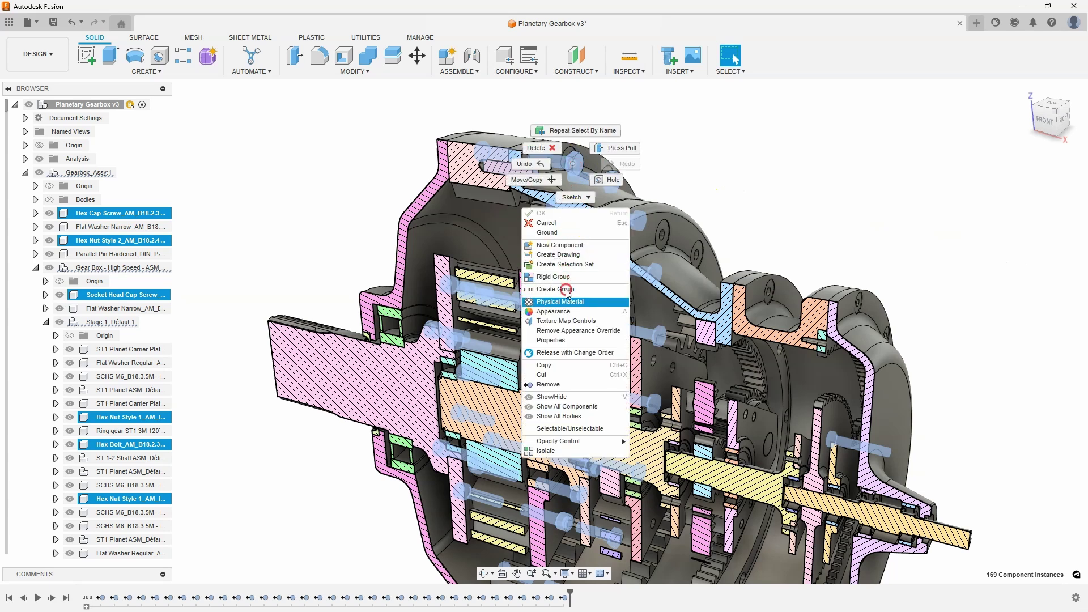
{"action": "left_click", "coordinate": [553, 382]}
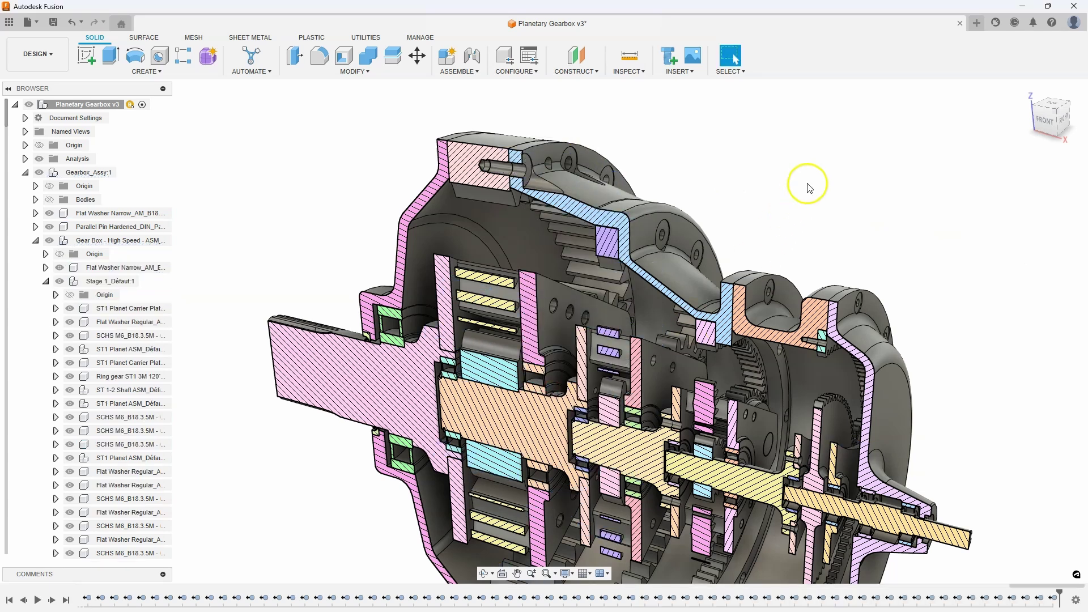
Fit the view, select the 175 bodies up to 689.539 mm by size, and hide them.
{"action": "key", "text": "F6"}
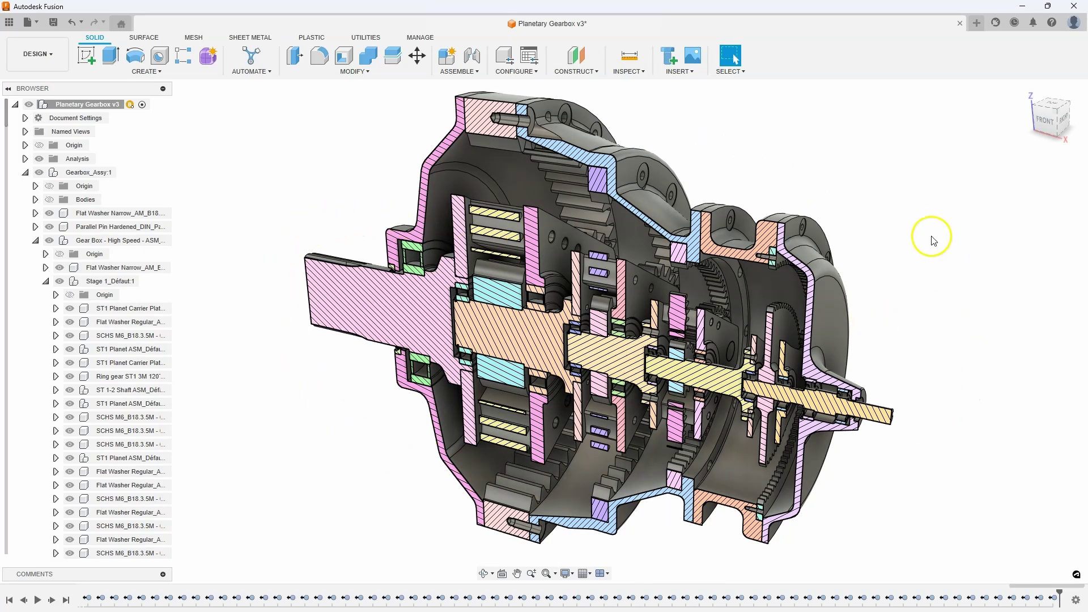
{"action": "left_click", "coordinate": [737, 71]}
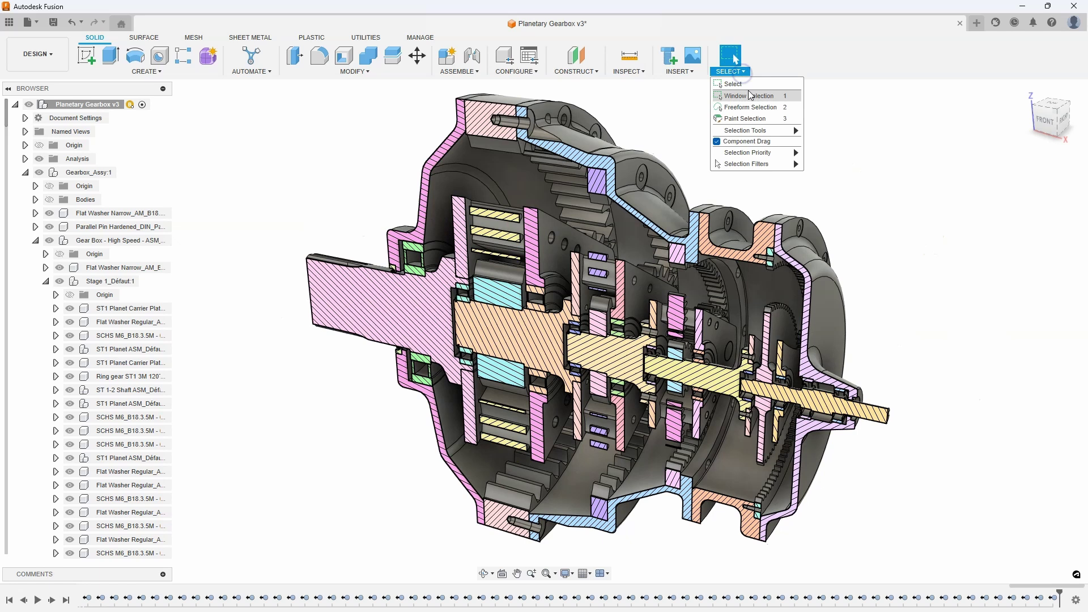
{"action": "mouse_move", "coordinate": [771, 132]}
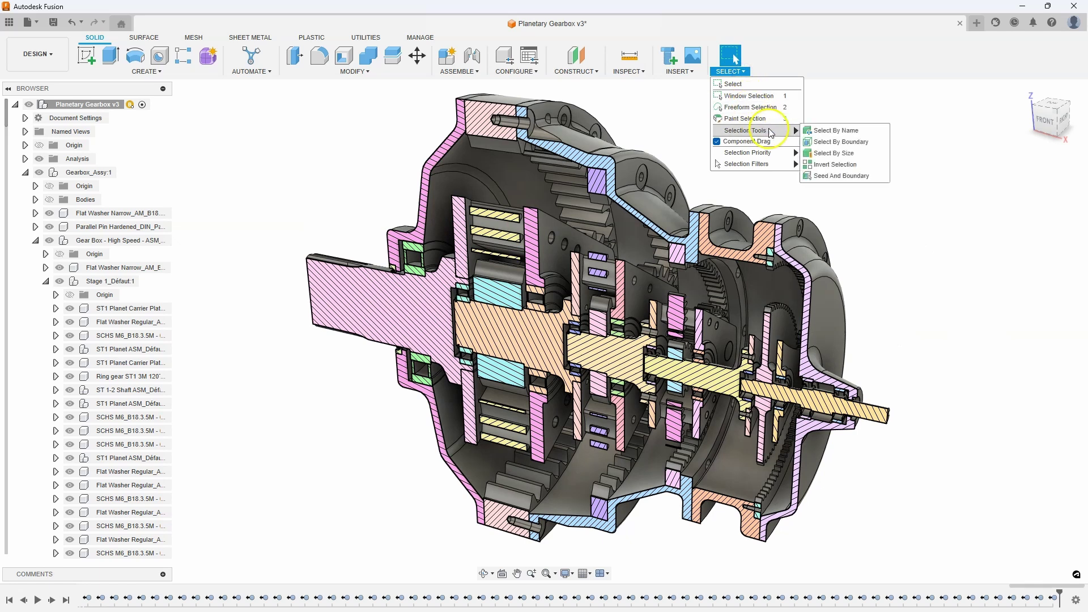
{"action": "left_click", "coordinate": [847, 153]}
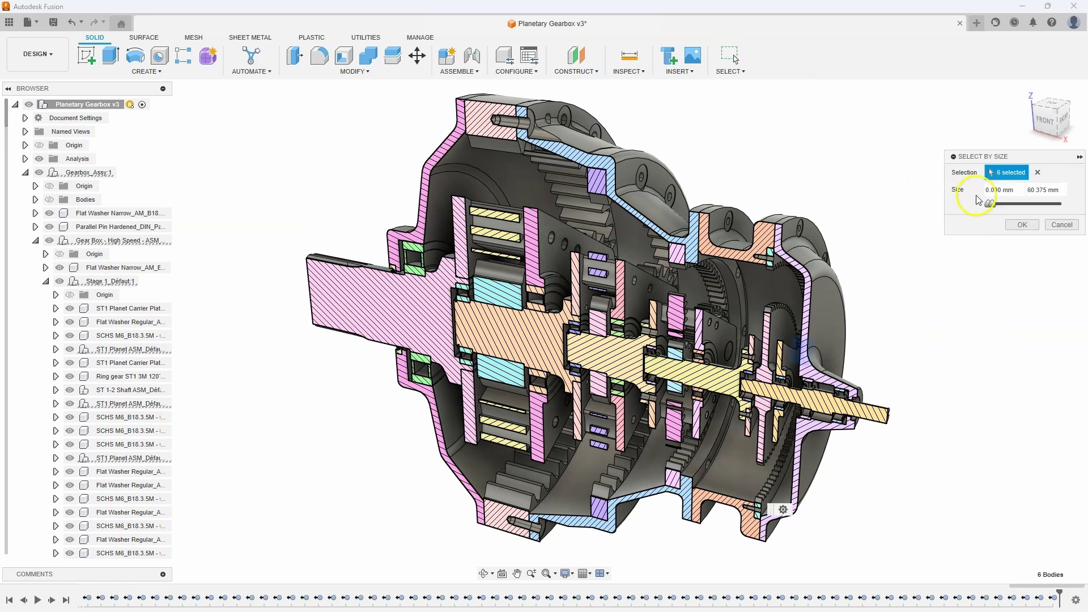
{"action": "left_click_drag", "start_coordinate": [991, 205], "coordinate": [1034, 203]}
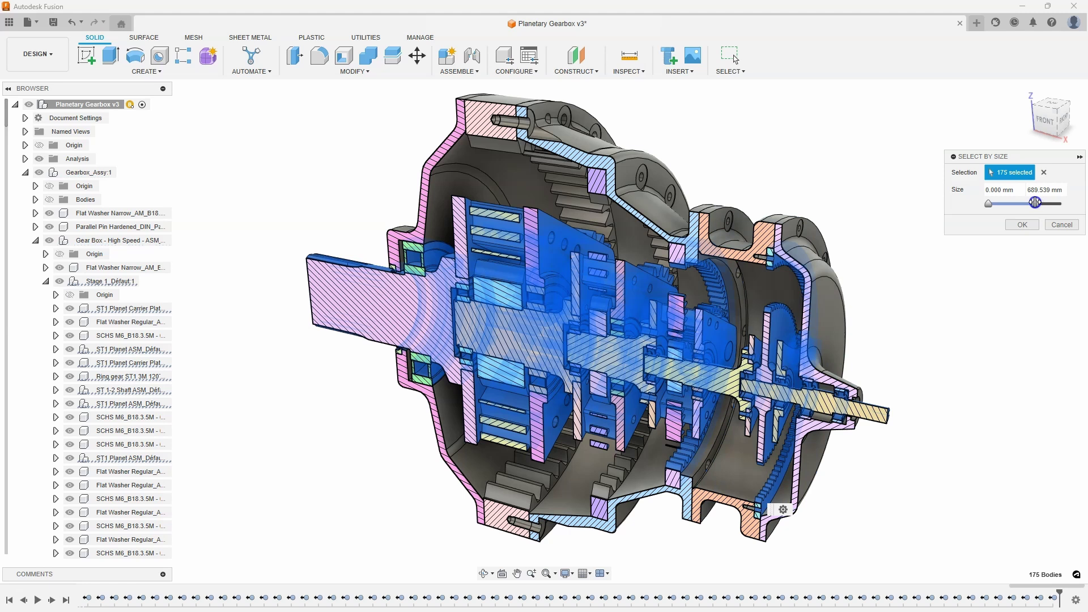
{"action": "left_click", "coordinate": [1022, 225]}
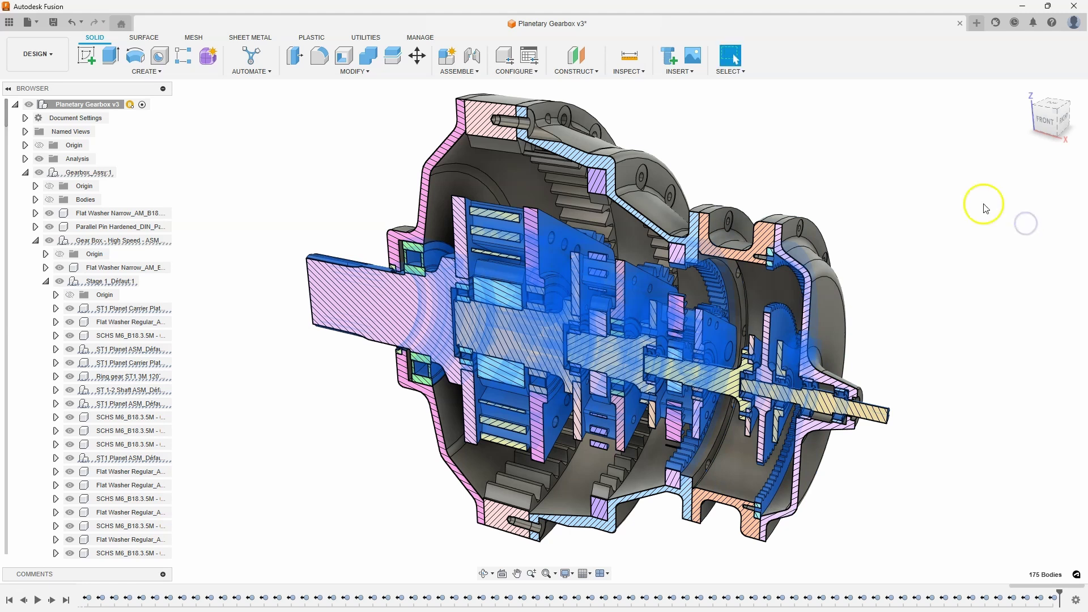
{"action": "right_click", "coordinate": [588, 233]}
{"action": "left_click", "coordinate": [538, 409]}
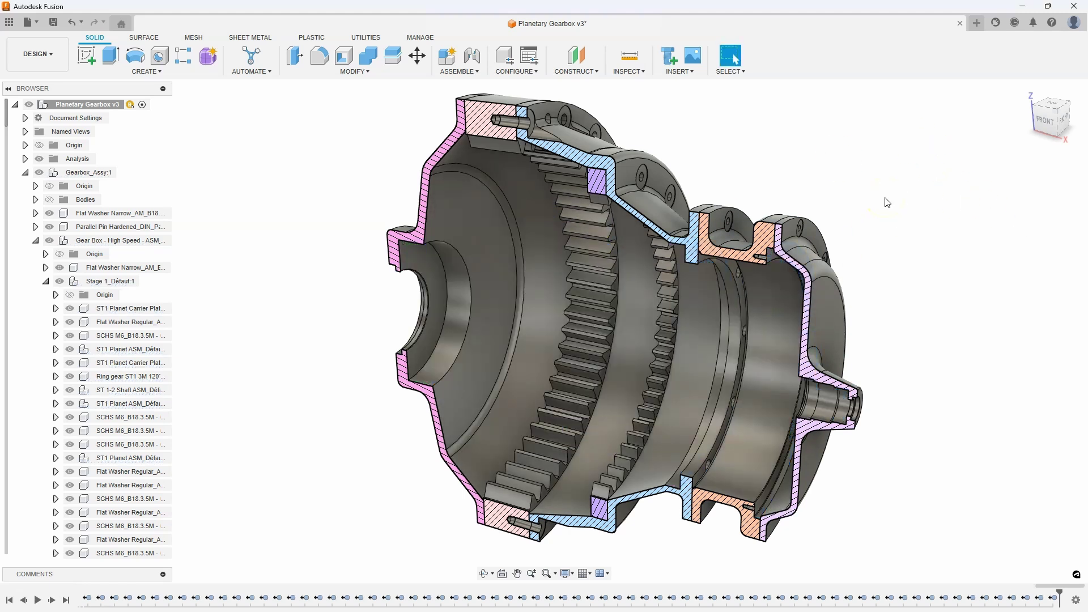
Turn off the Analysis section cut in the browser to reveal the closed outer housing.
{"action": "left_click", "coordinate": [39, 159]}
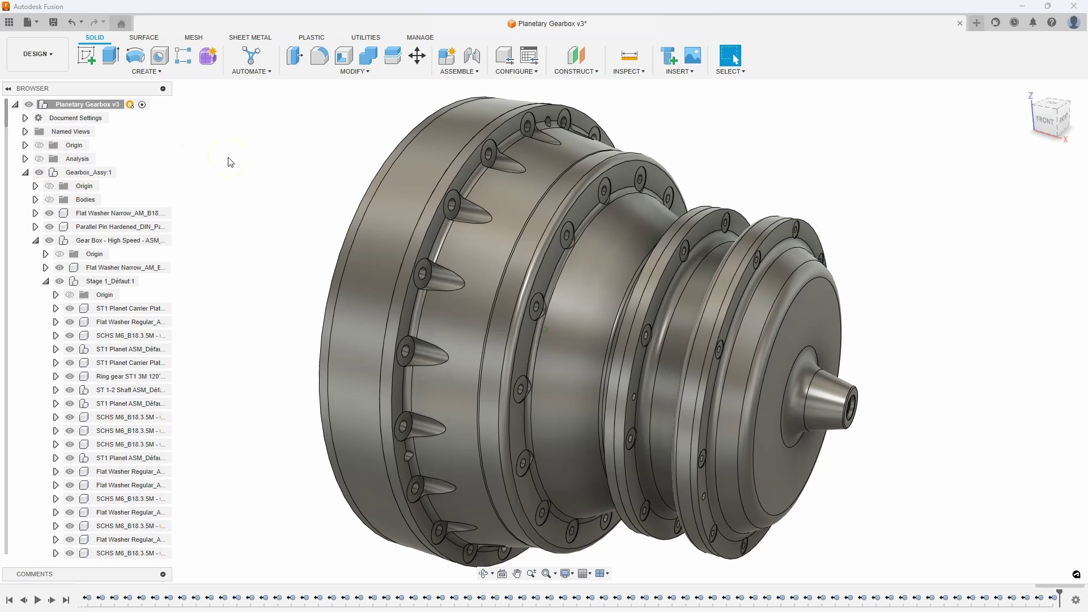